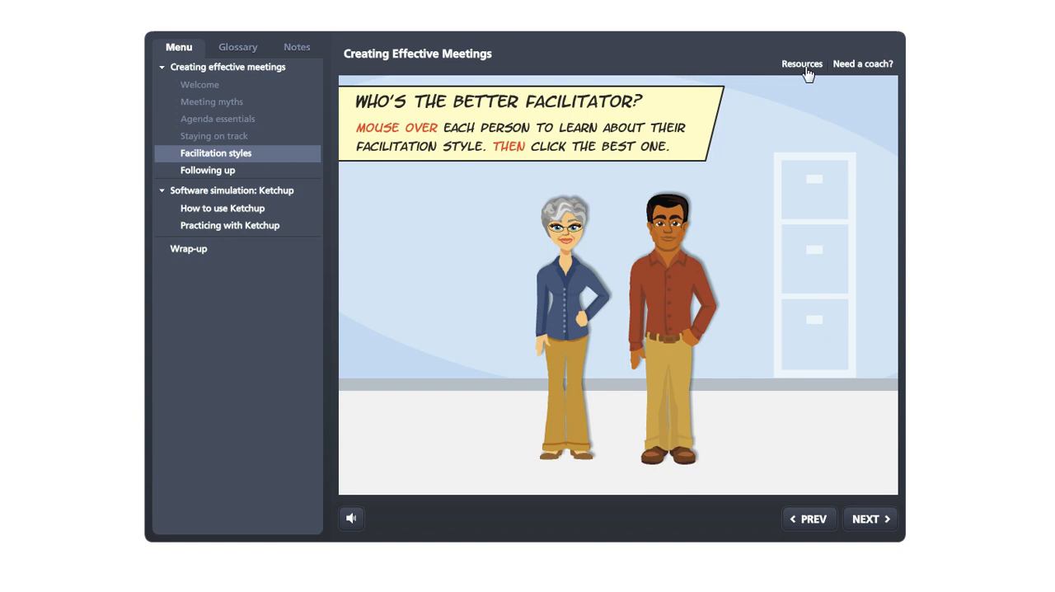
- View the published course's Resources popup listing the five meeting-related resources
click(804, 66)
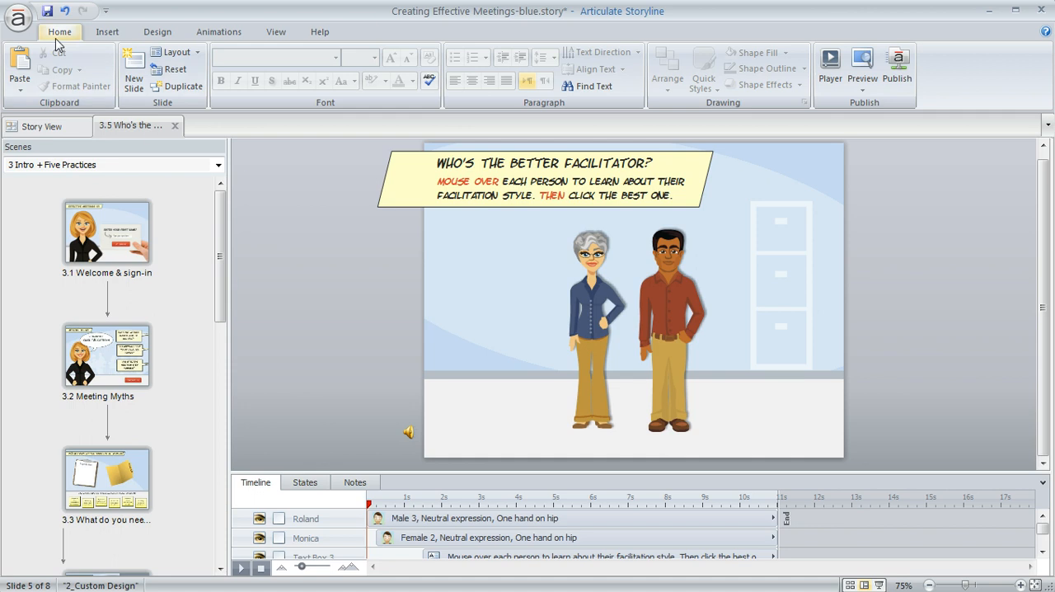
- Enable the Resources tab in Player Properties and move it to Topbar Right beside Need a coach?
click(830, 62)
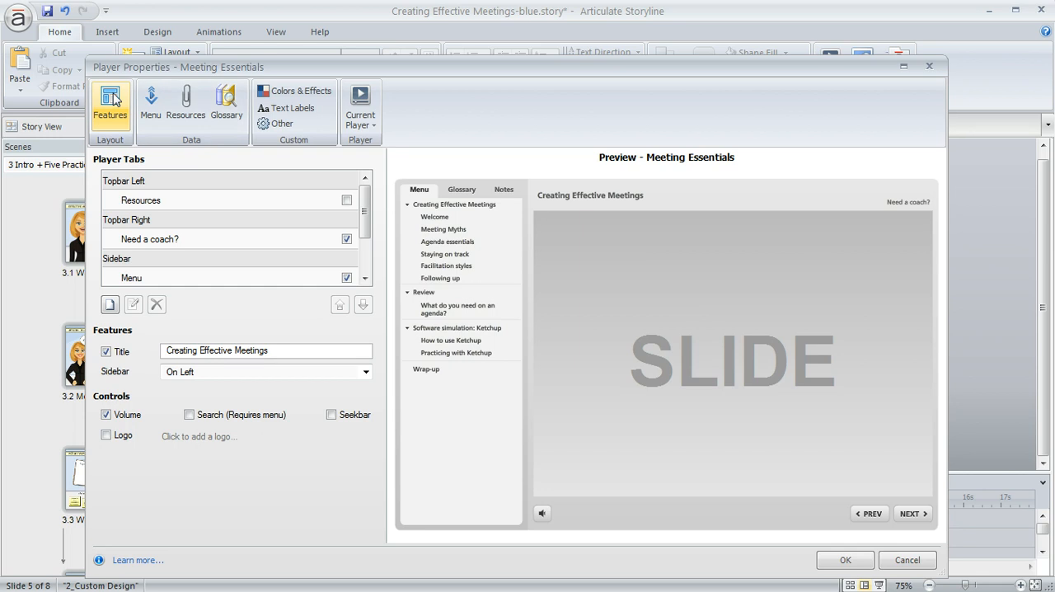
click(210, 203)
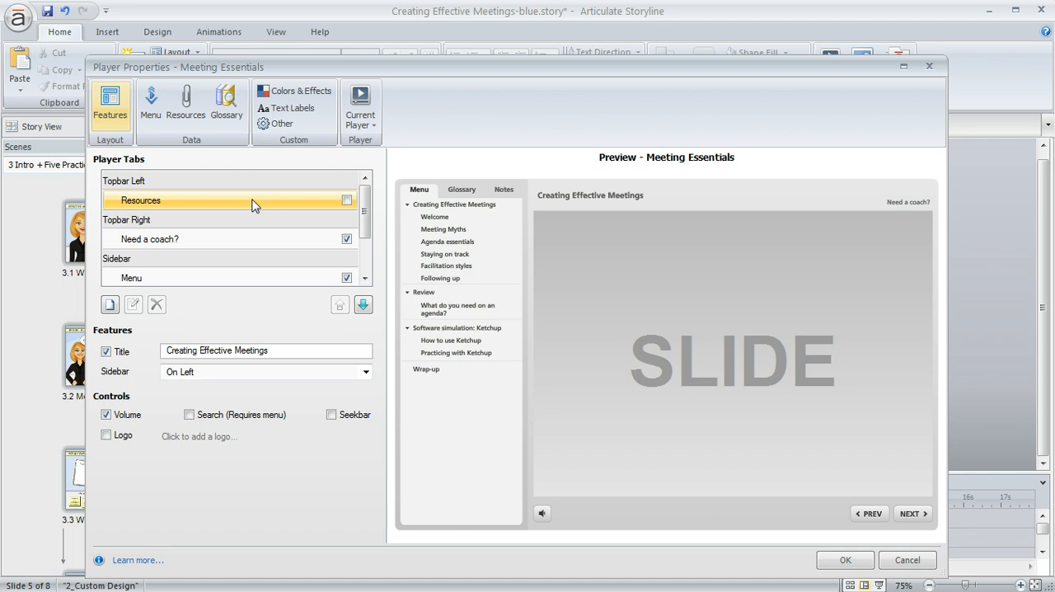
click(347, 201)
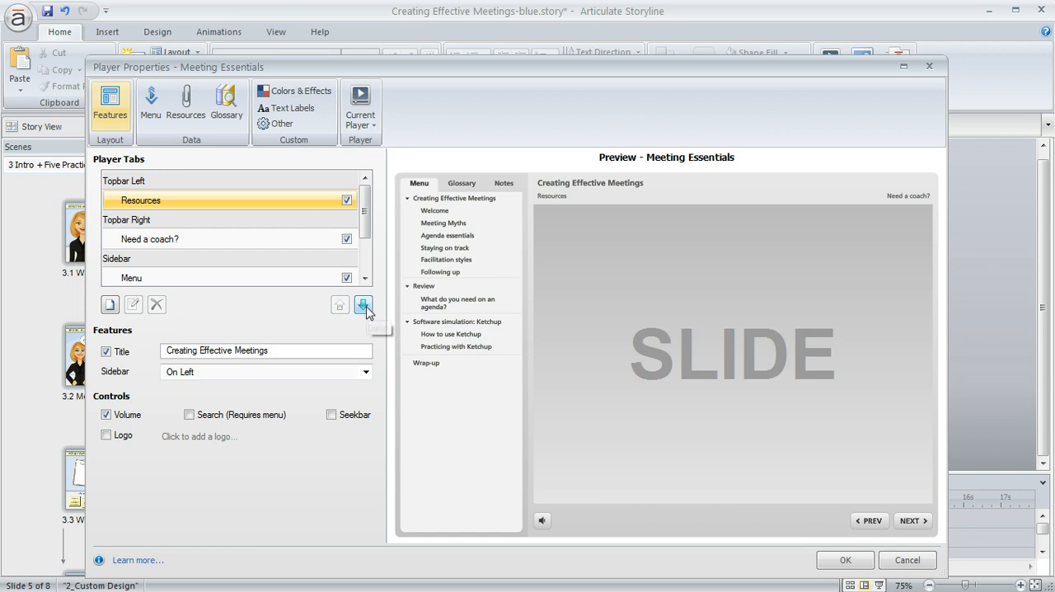
click(363, 305)
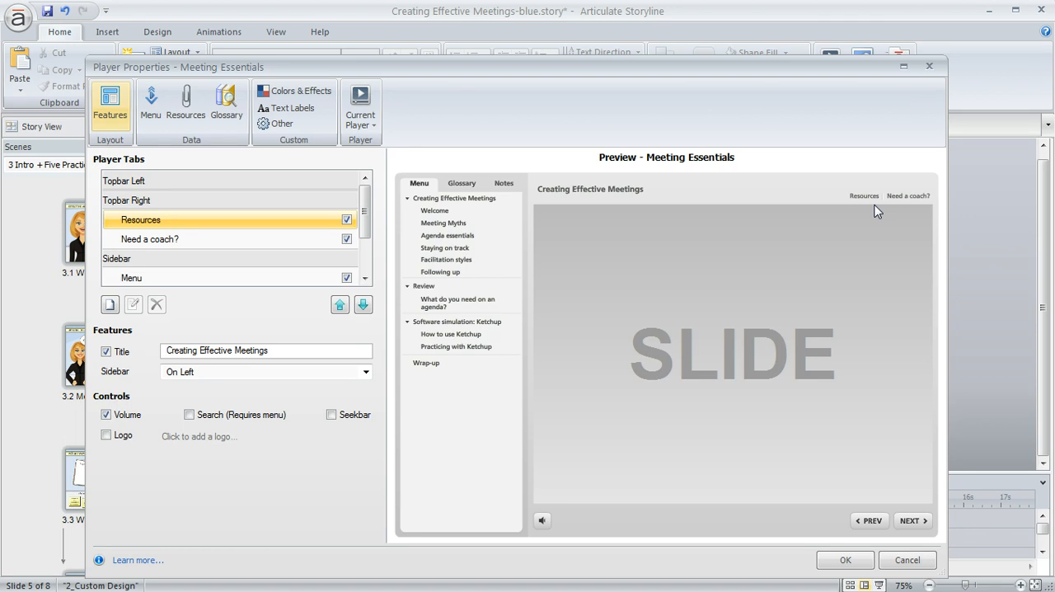
- Show the player's Resources settings with the default description and empty resource list
click(190, 99)
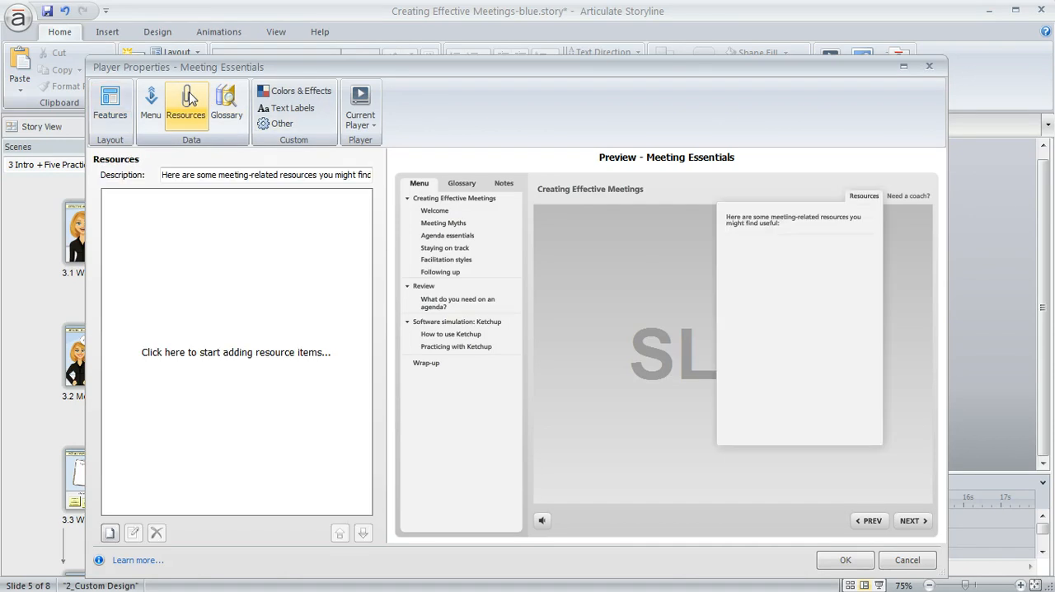
drag(163, 174, 372, 176)
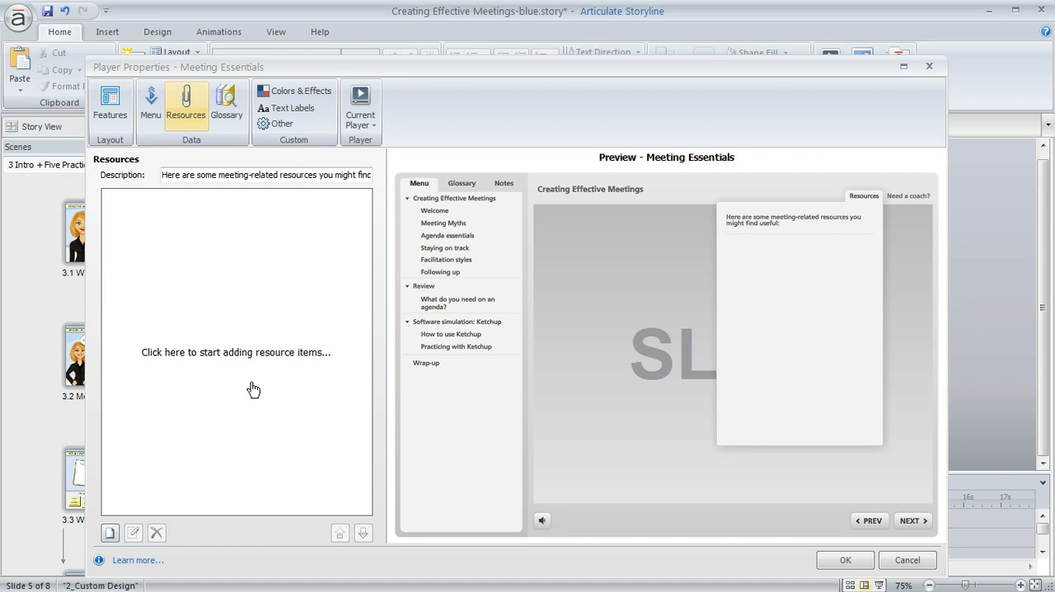
click(249, 303)
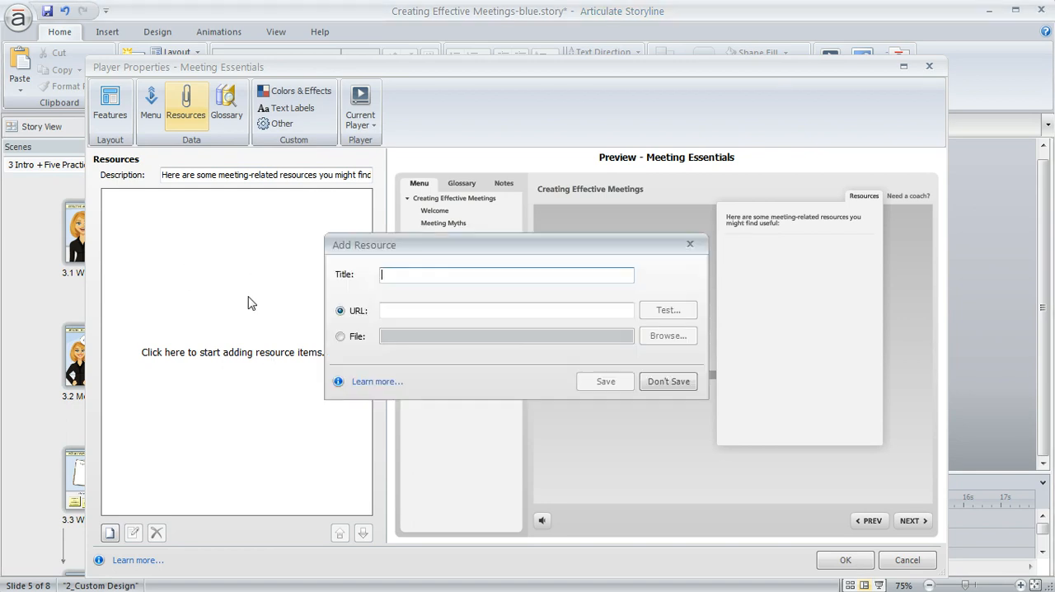
click(680, 381)
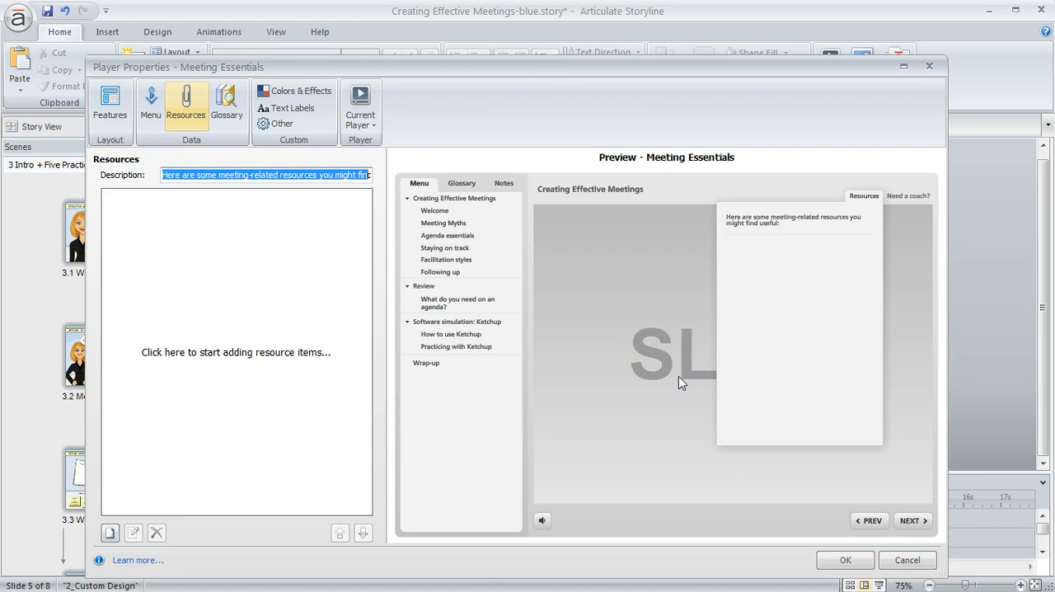
click(111, 533)
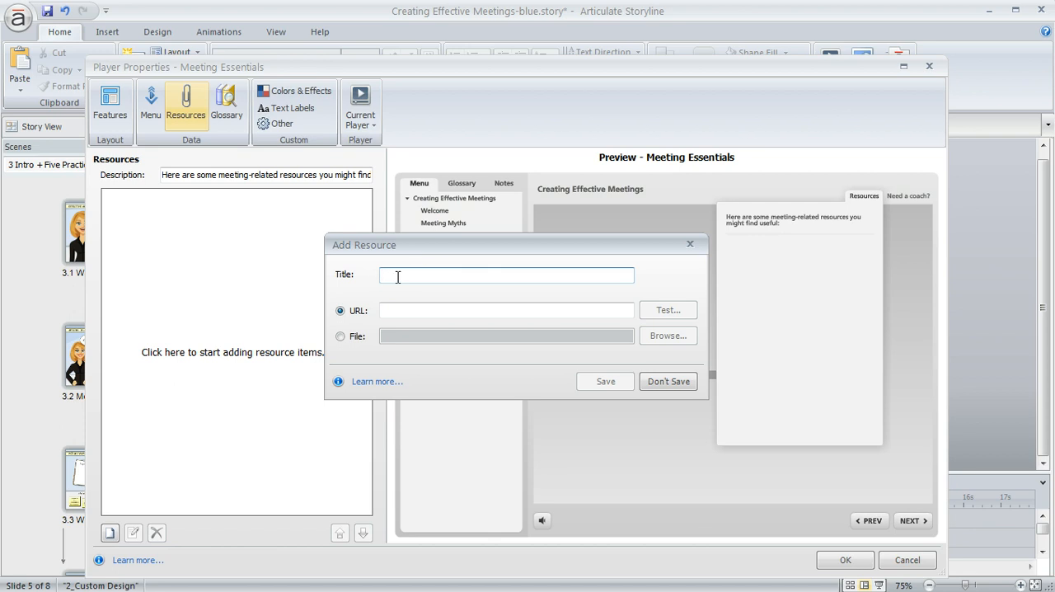
text(EffectiveMeetings.com)
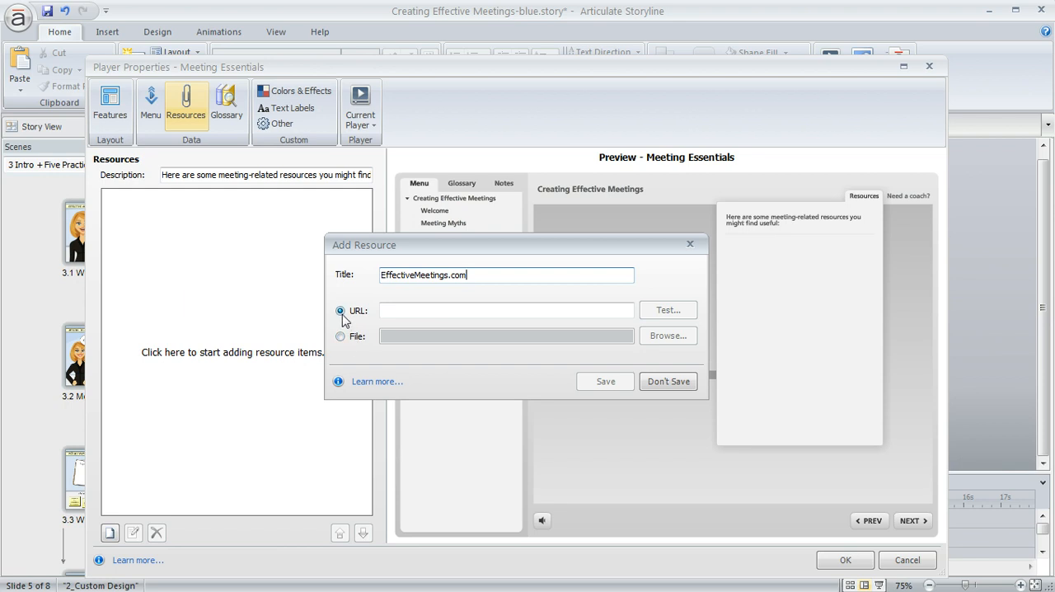
click(398, 312)
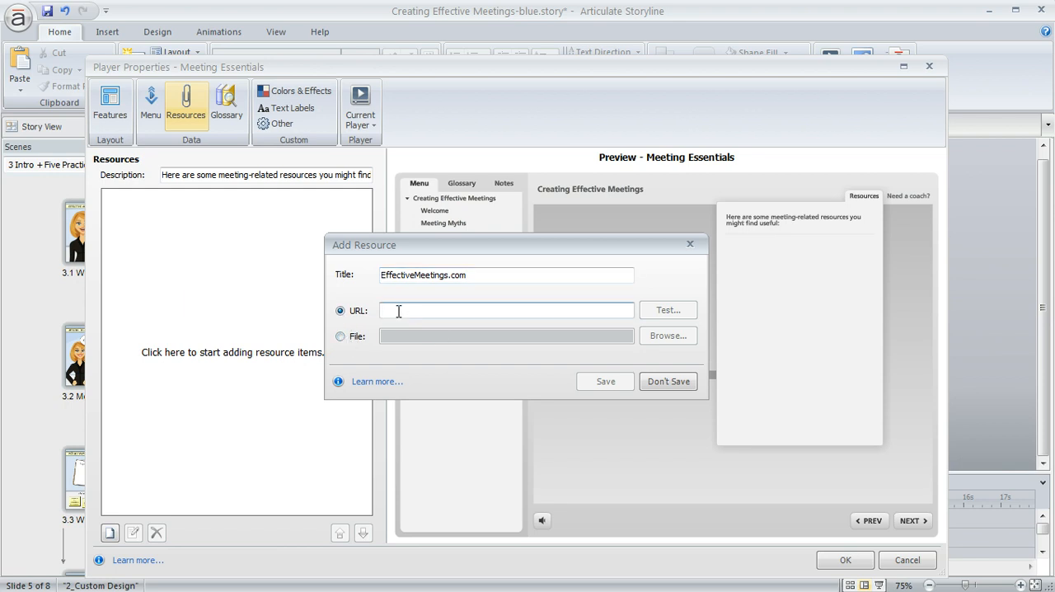
text(http://effectivemeetings.com/)
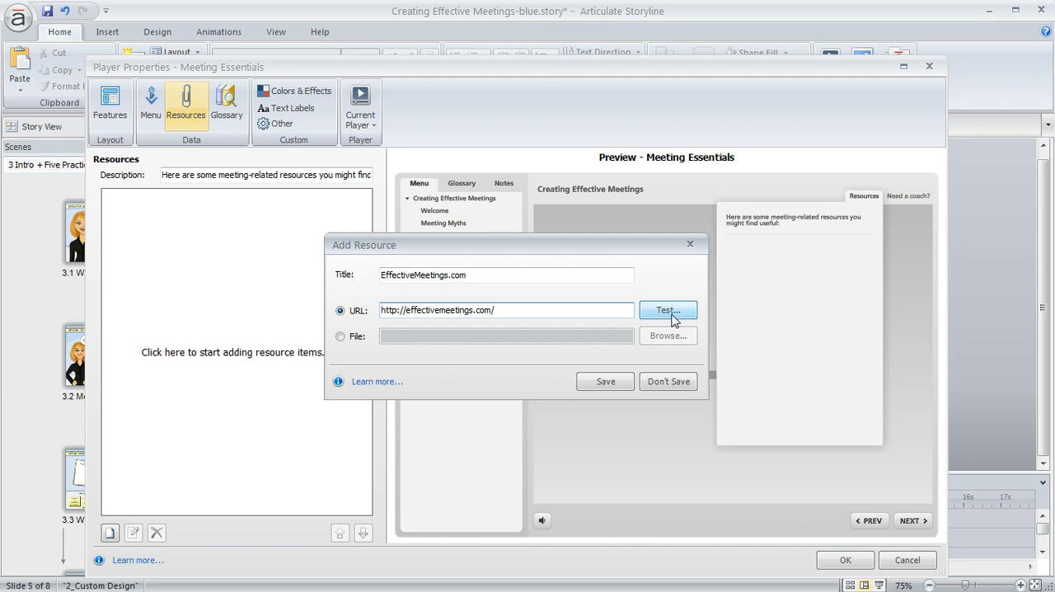
click(606, 384)
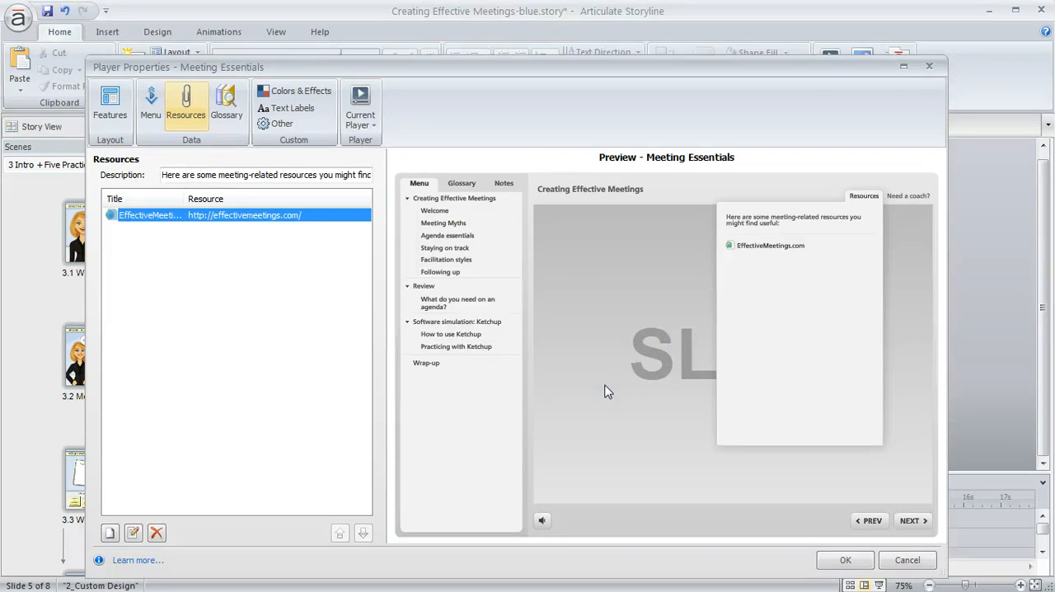
- Add the resource Blank Action Planner attached to BlankFollowUp.docx from _Source Files and save it
click(109, 536)
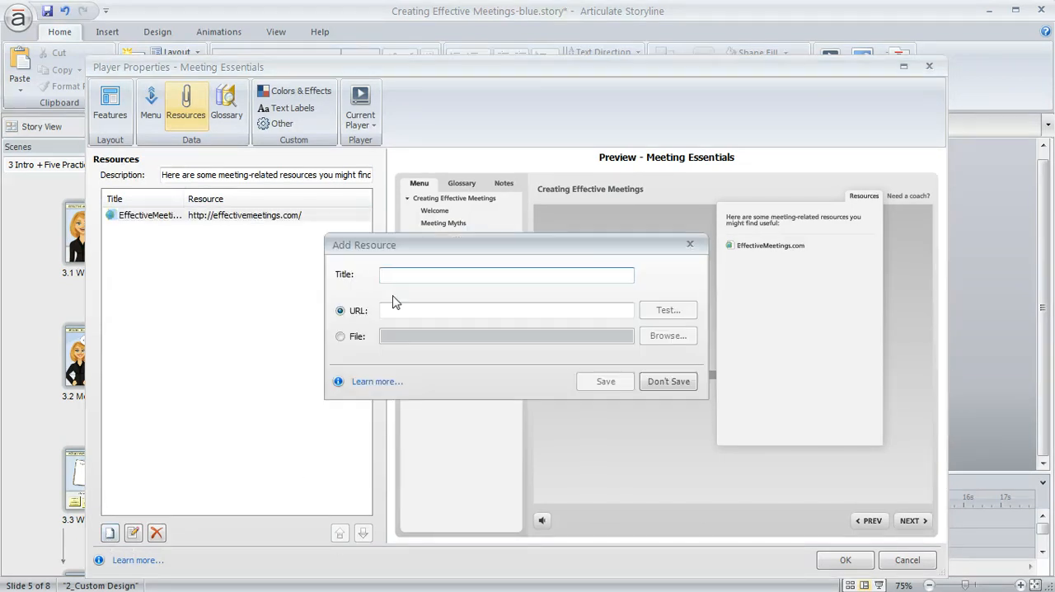
text(Blank Action Planner)
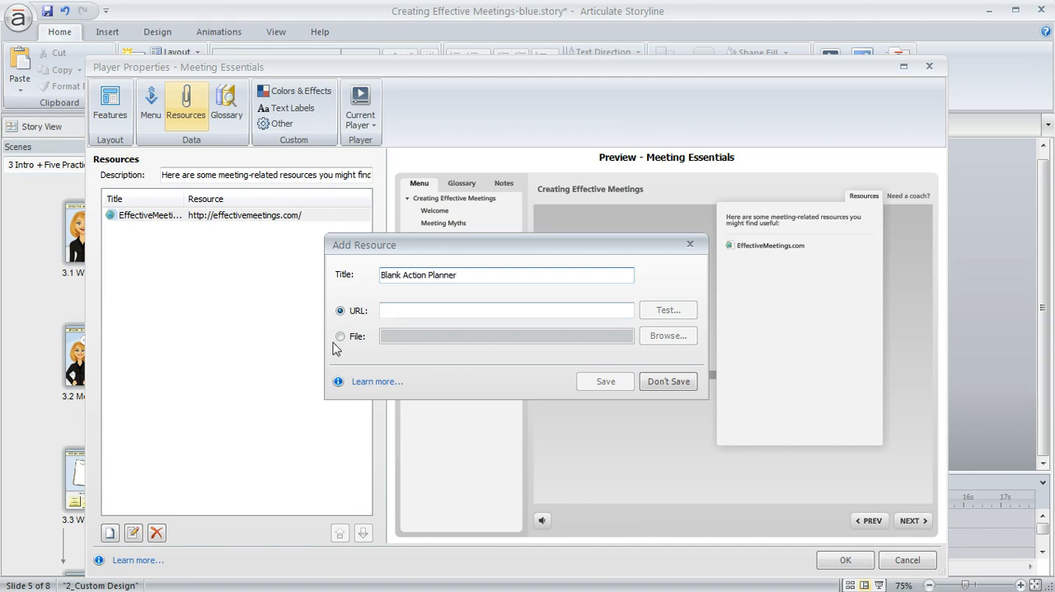
click(339, 336)
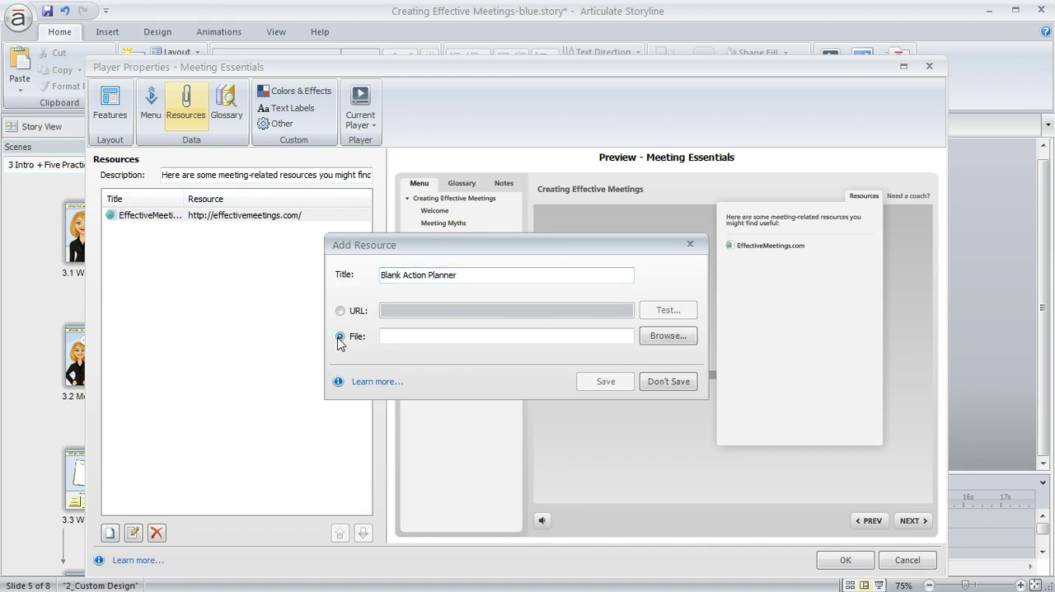
click(668, 335)
click(276, 238)
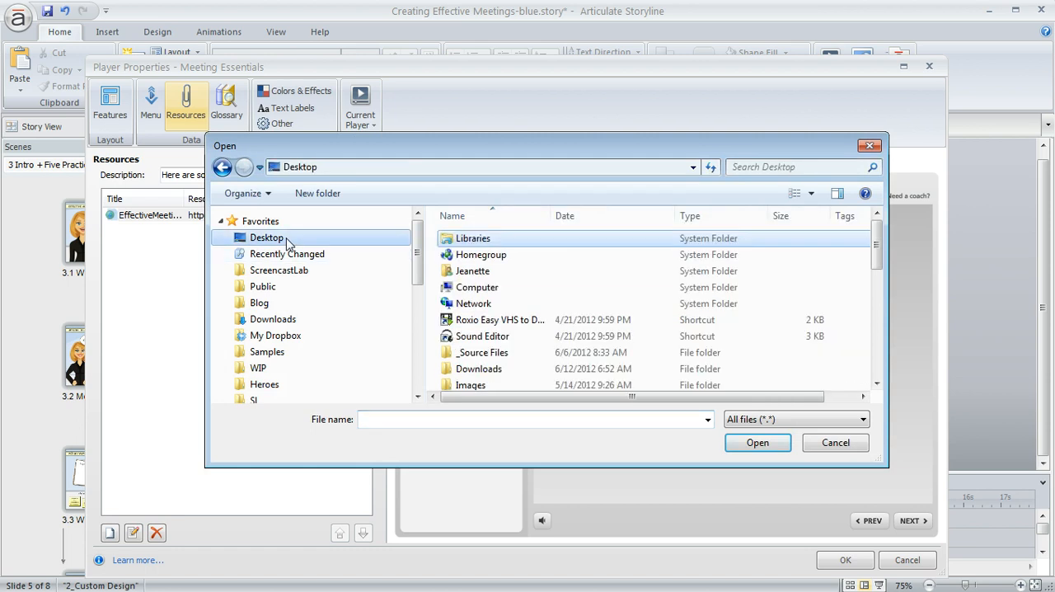
double_click(495, 353)
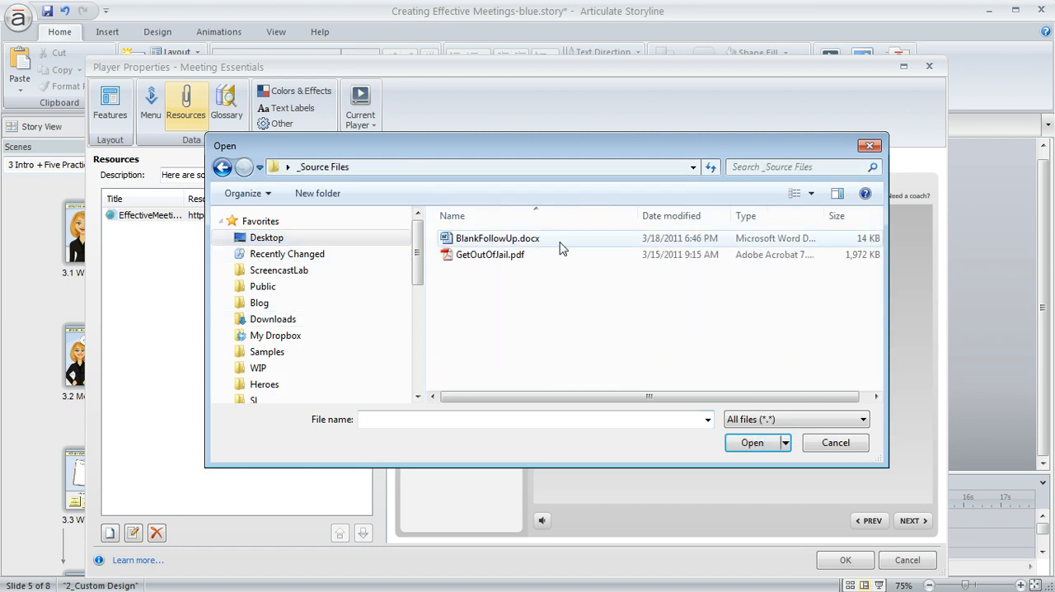
click(532, 239)
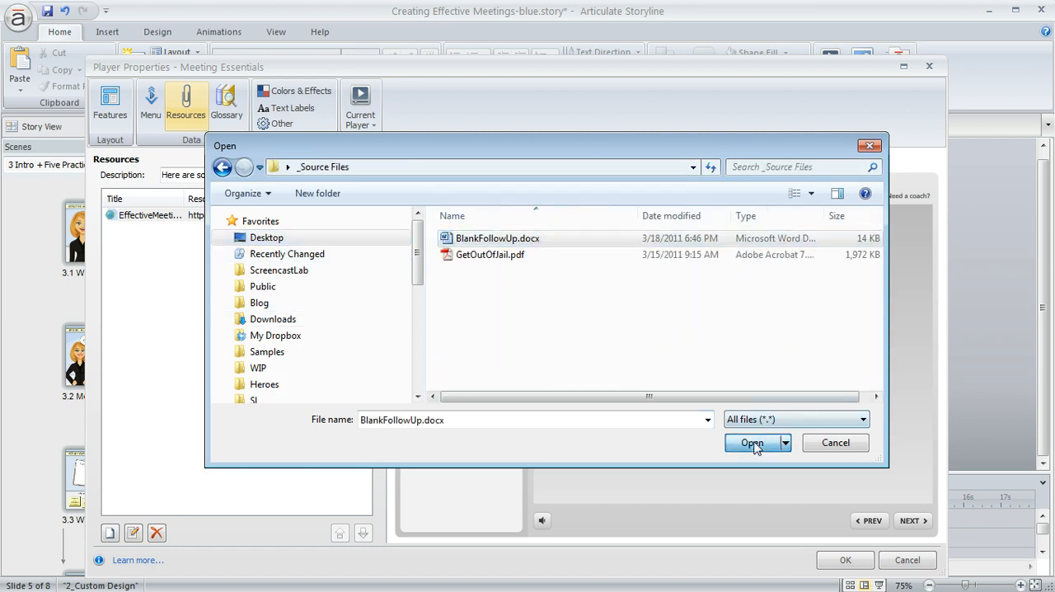
click(756, 438)
click(601, 383)
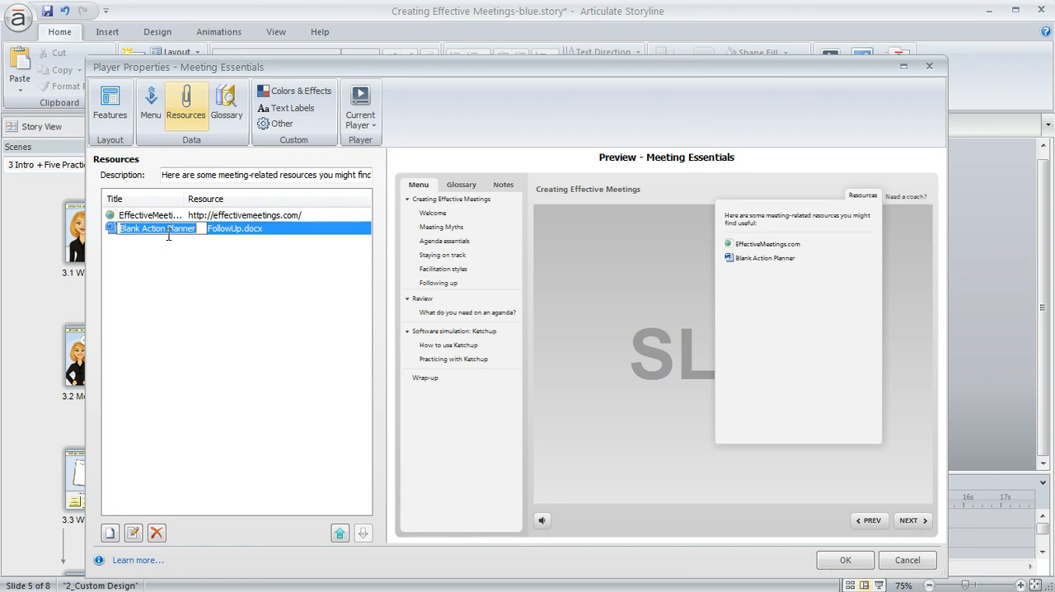
- Move Blank Action Planner above EffectiveMeetings.com and apply the player settings with OK
click(159, 230)
click(239, 261)
click(256, 232)
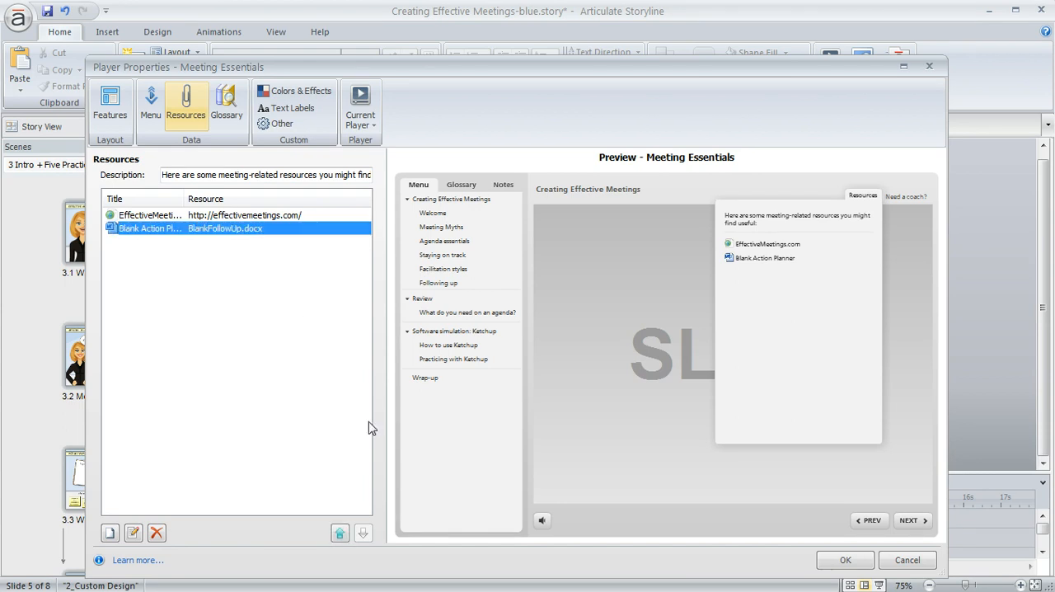
click(338, 533)
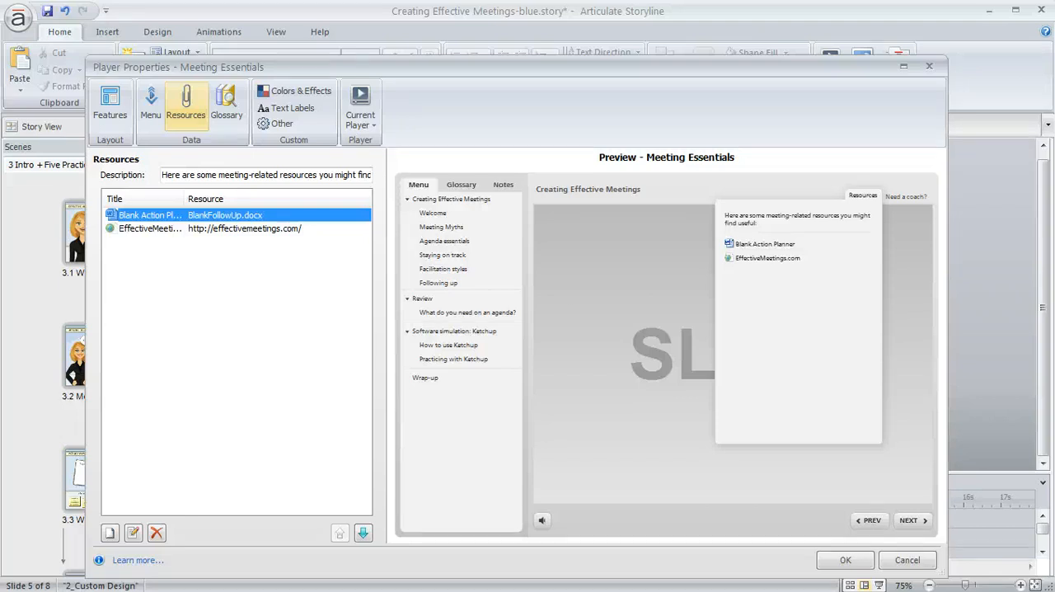
click(847, 565)
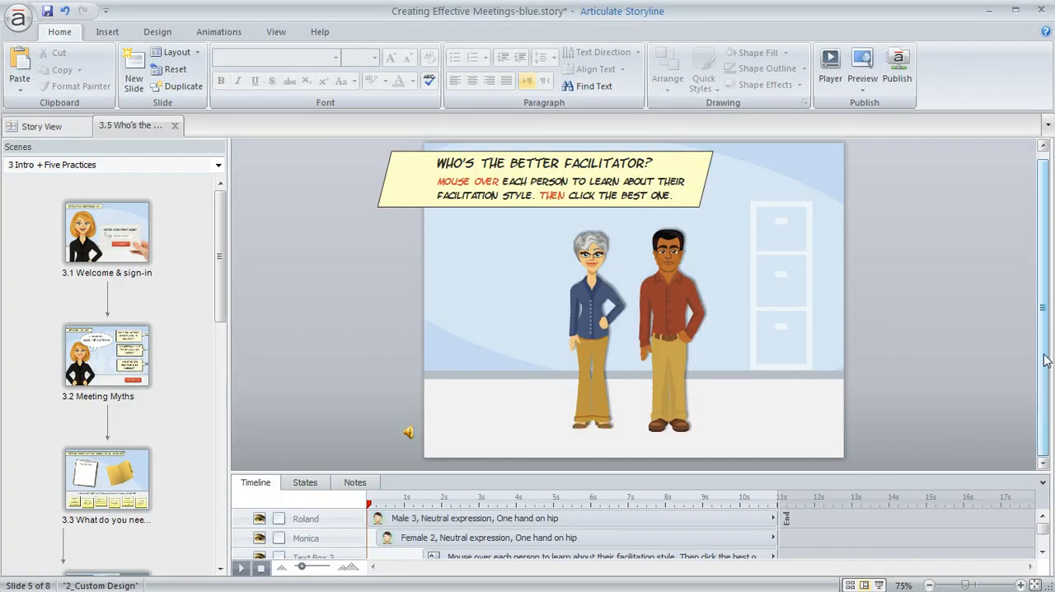
- Set slide 3.5 to Custom player features with Resources unchecked and confirm
drag(1052, 354, 861, 347)
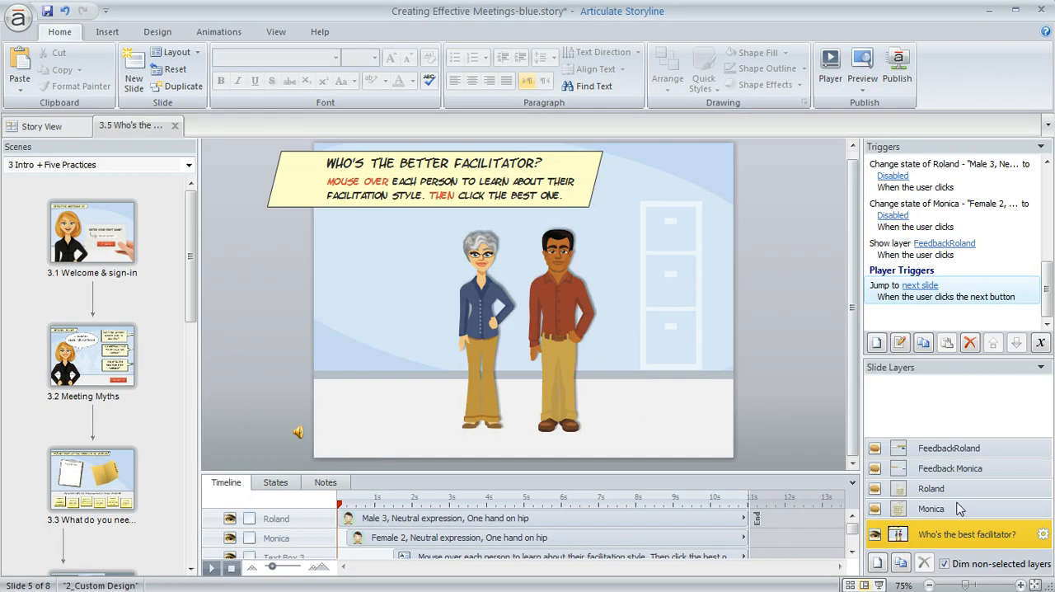
click(1043, 533)
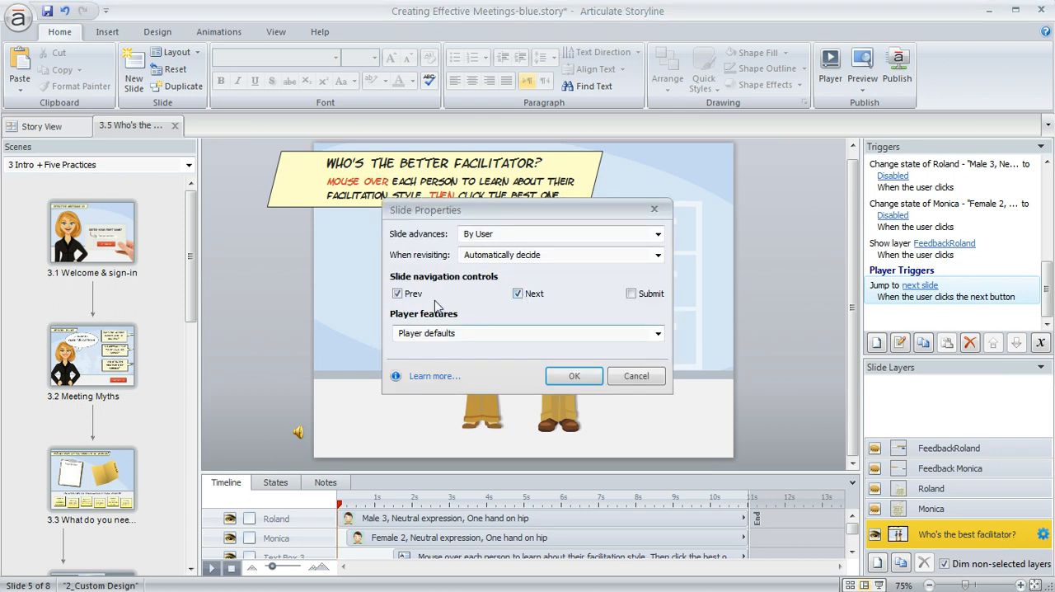
click(657, 333)
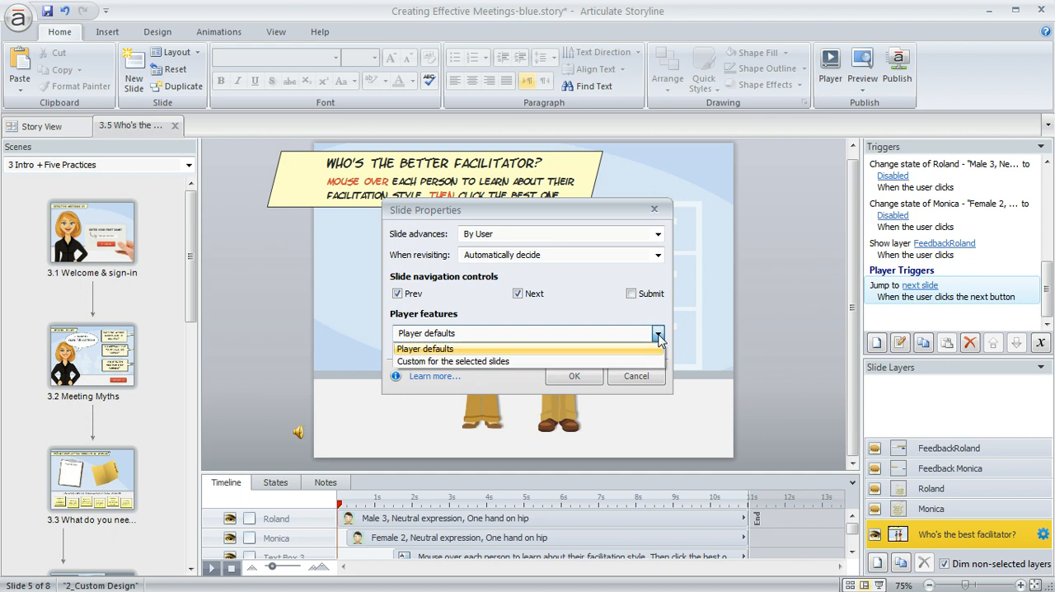
click(481, 363)
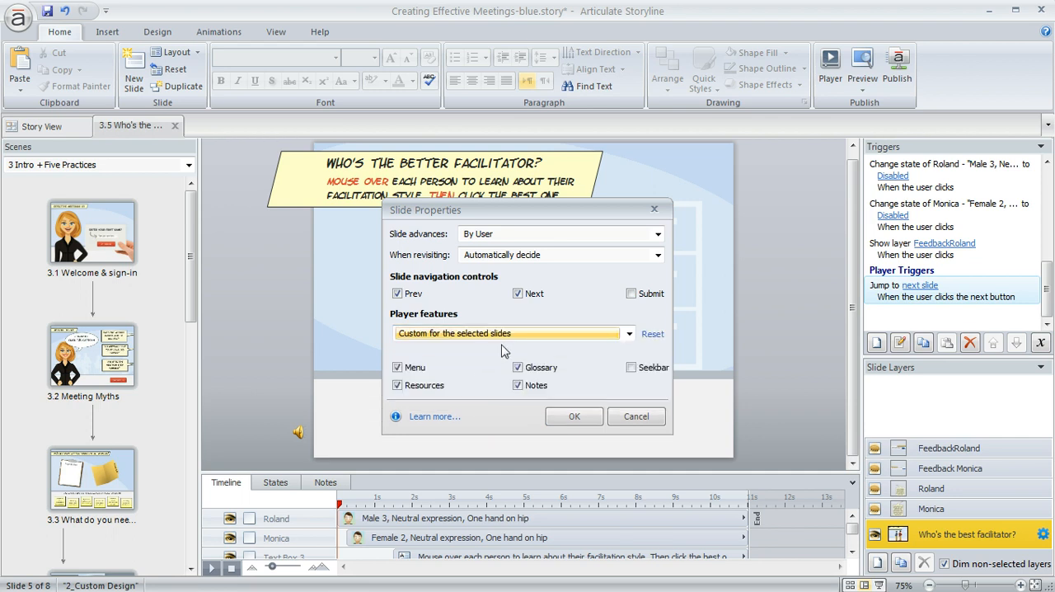
click(398, 386)
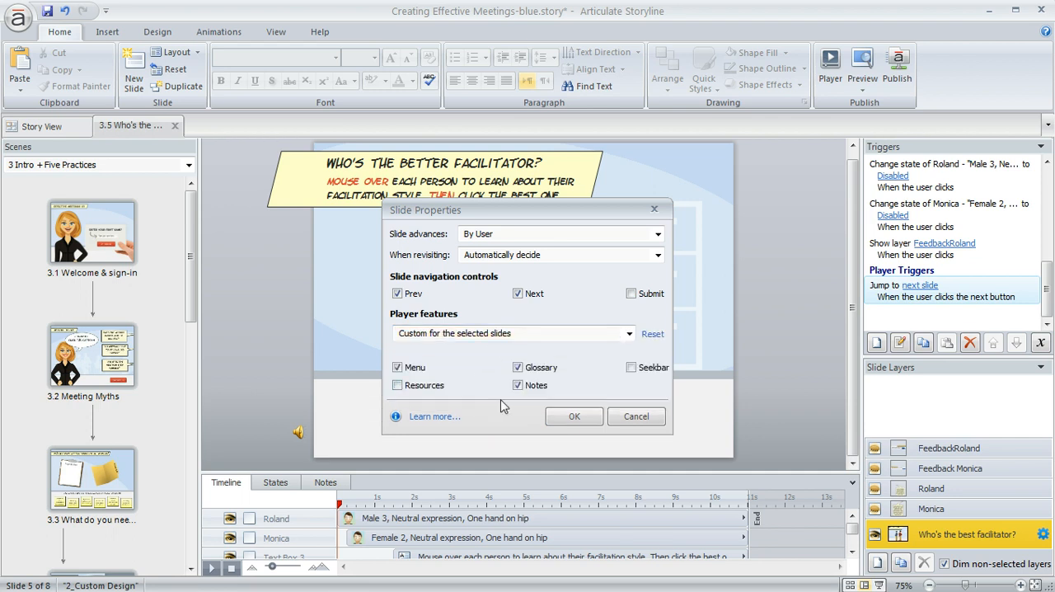
click(574, 416)
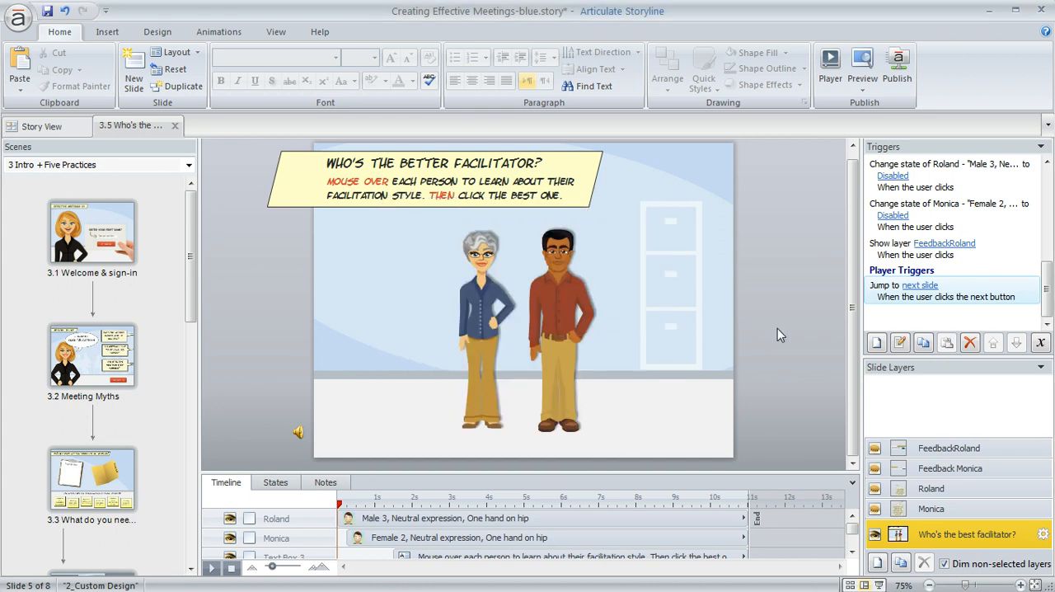